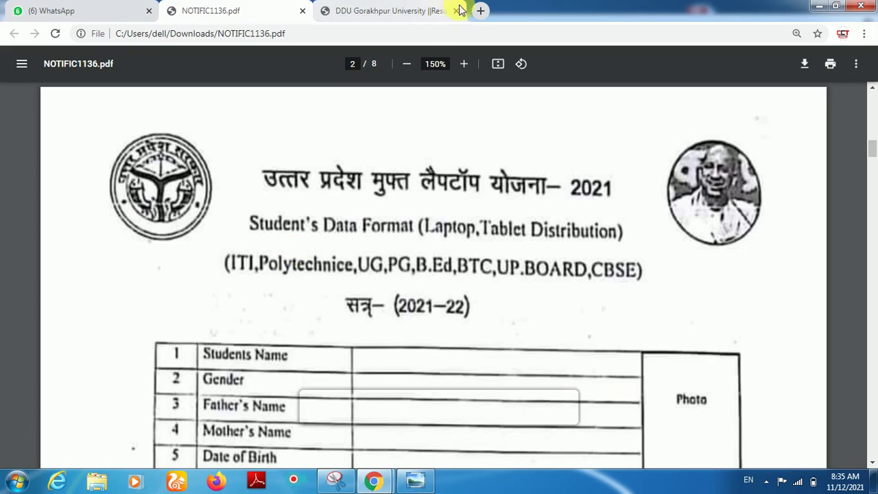
Step: Open a new browser tab beside the NOTIFIC1136.pdf notification
left_click(481, 10)
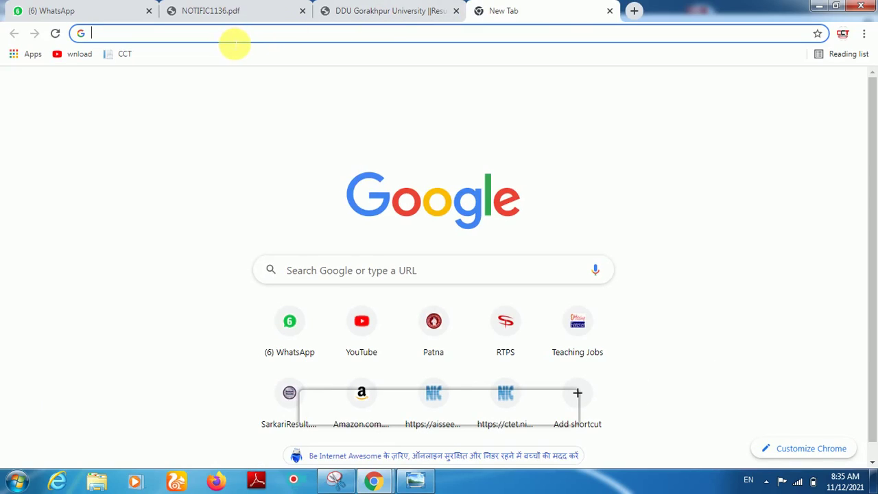
Step: Paste the laptop distribution form's web address and load the registration form
type("https://ddugorakhpur.com/entrance21/ddu_students_get.aspx")
key("Return")
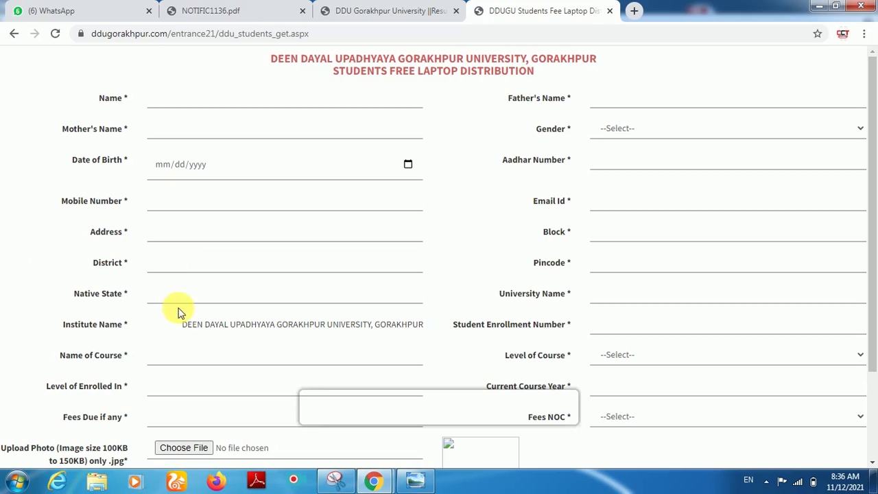
Step: Fill the student's, father's and mother's names from saved autofill entries
scroll(357, 335, "down", 2)
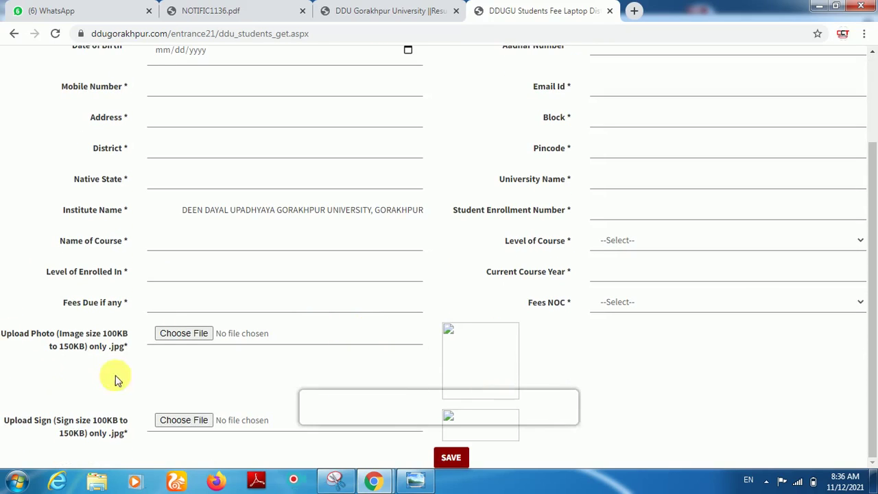
scroll(164, 295, "up", 2)
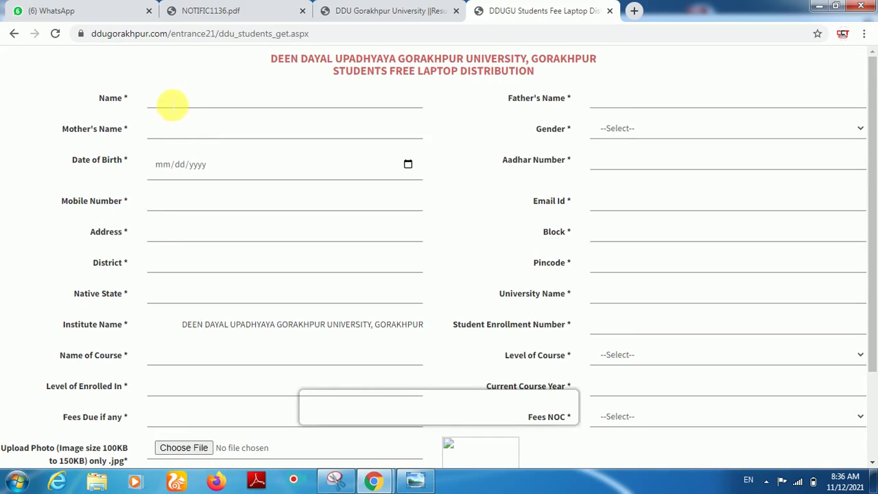
left_click(173, 105)
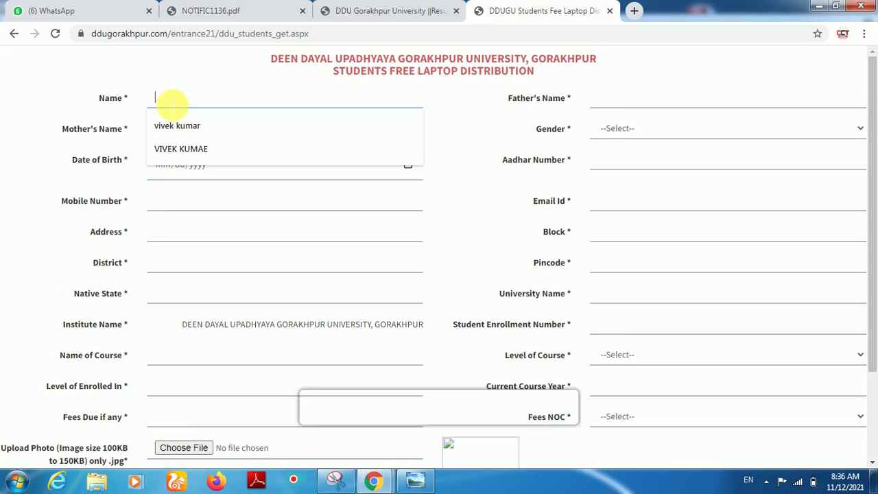
left_click(172, 148)
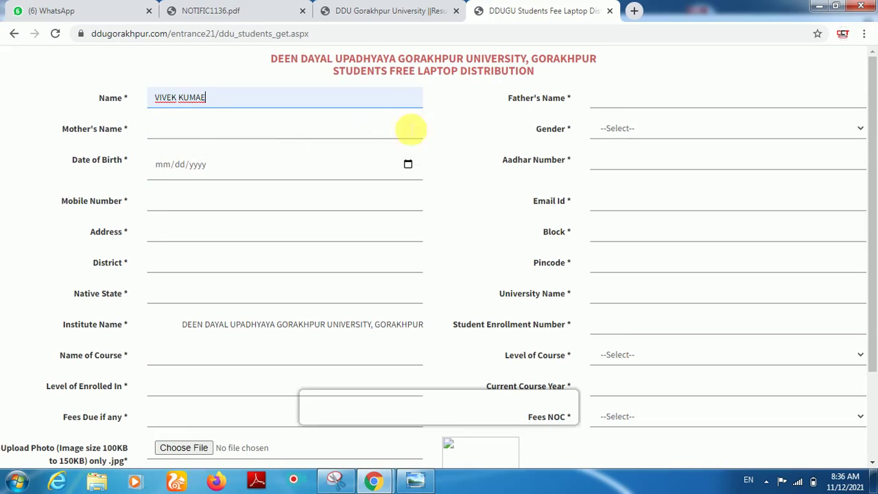
left_click(618, 97)
left_click(613, 130)
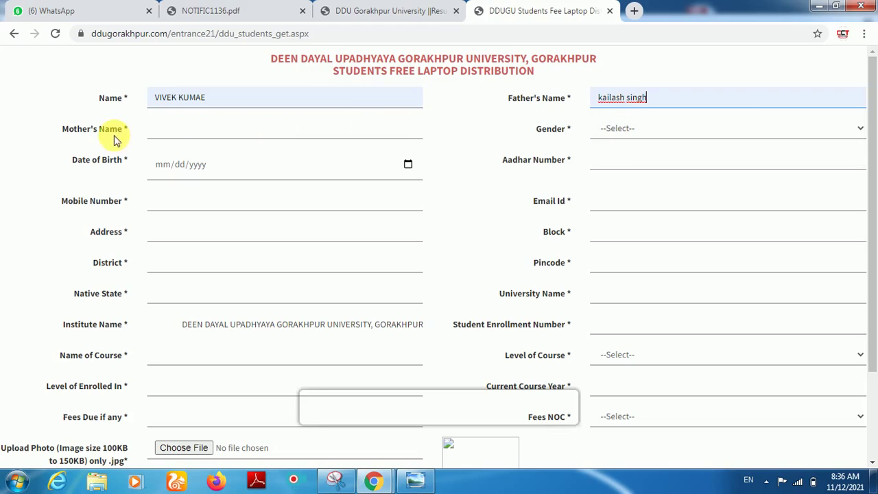
left_click(209, 134)
left_click(192, 179)
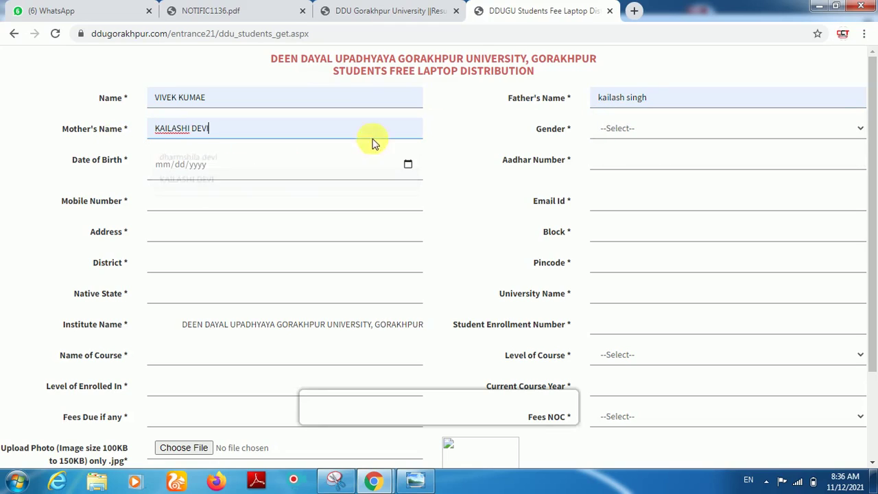
Step: Set gender to Male and pick 13 February 1997 as the date of birth
left_click(613, 132)
left_click(610, 157)
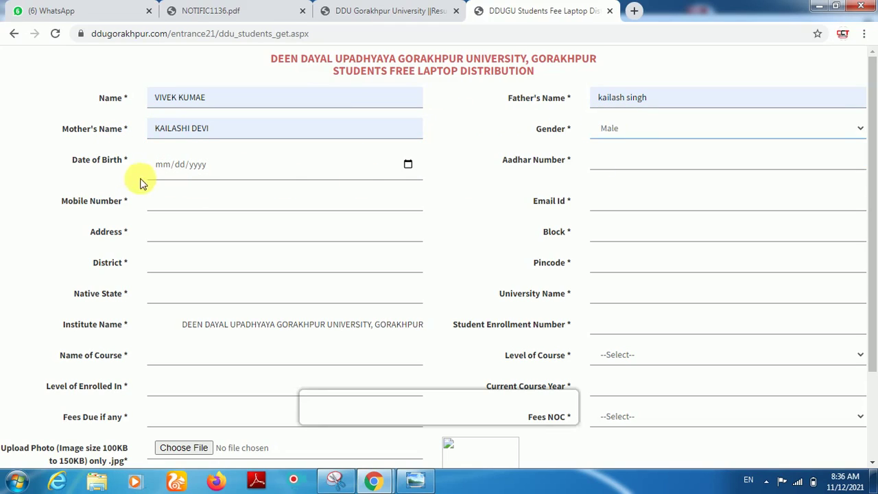
left_click(408, 165)
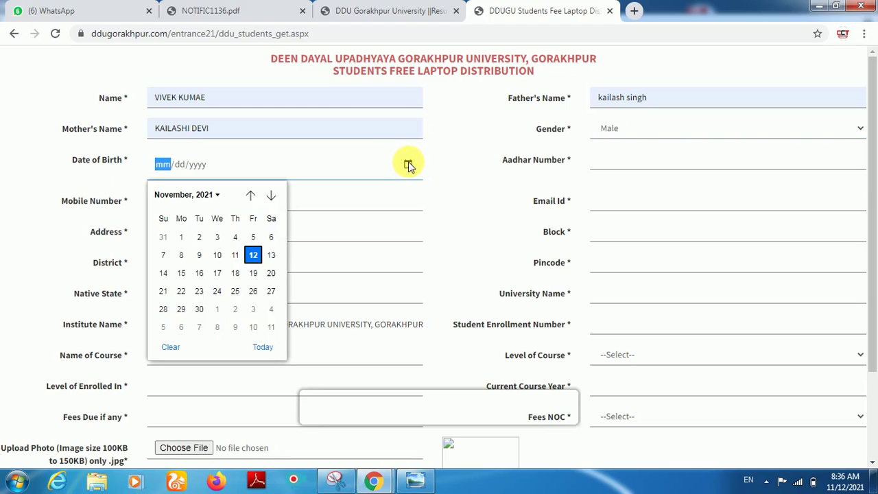
left_click(205, 196)
scroll(206, 247, "up", 3)
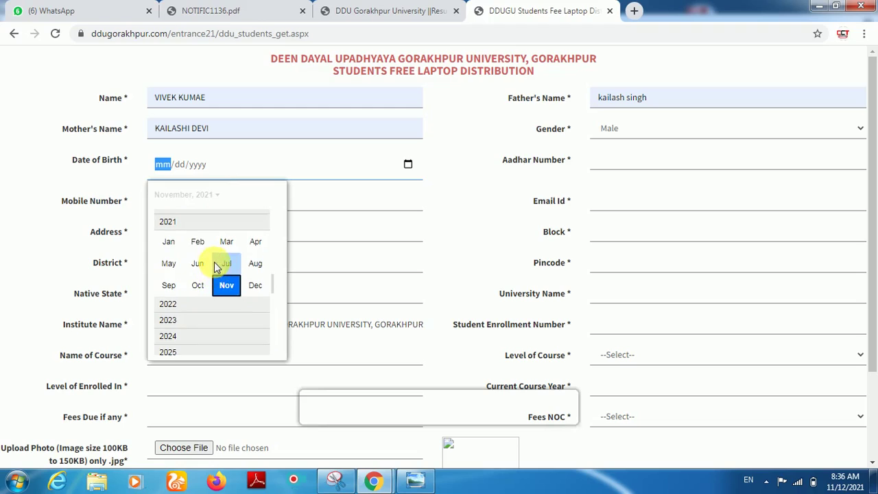
scroll(199, 242, "up", 6)
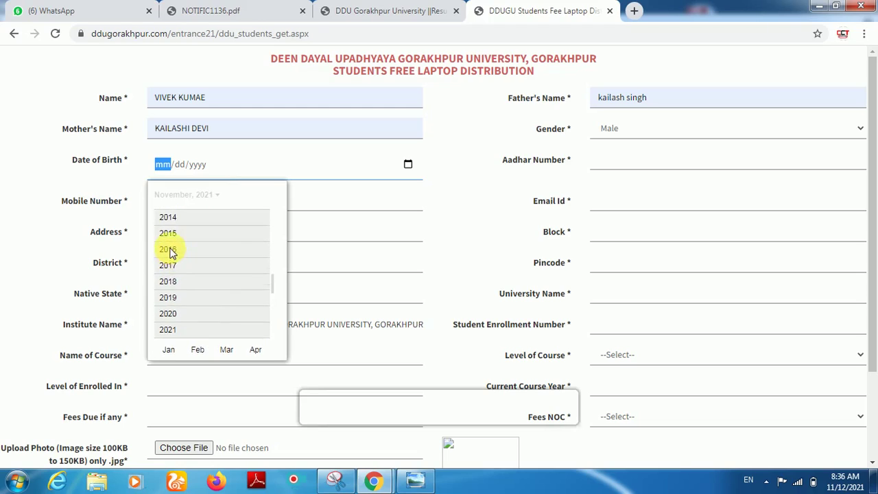
scroll(175, 249, "up", 5)
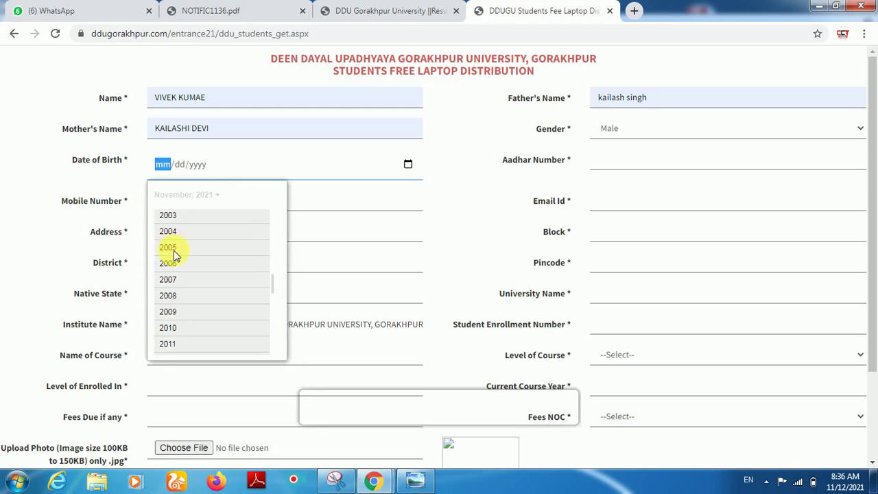
scroll(175, 247, "up", 1)
left_click(184, 231)
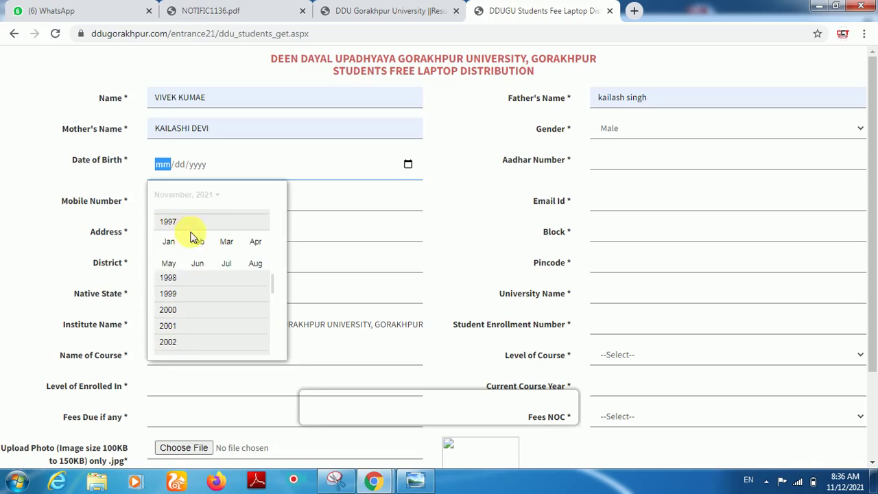
left_click(202, 235)
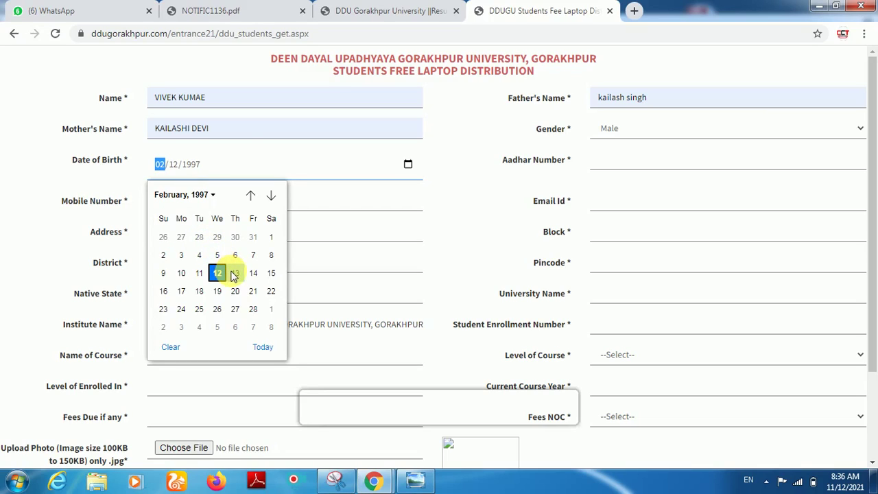
left_click(233, 273)
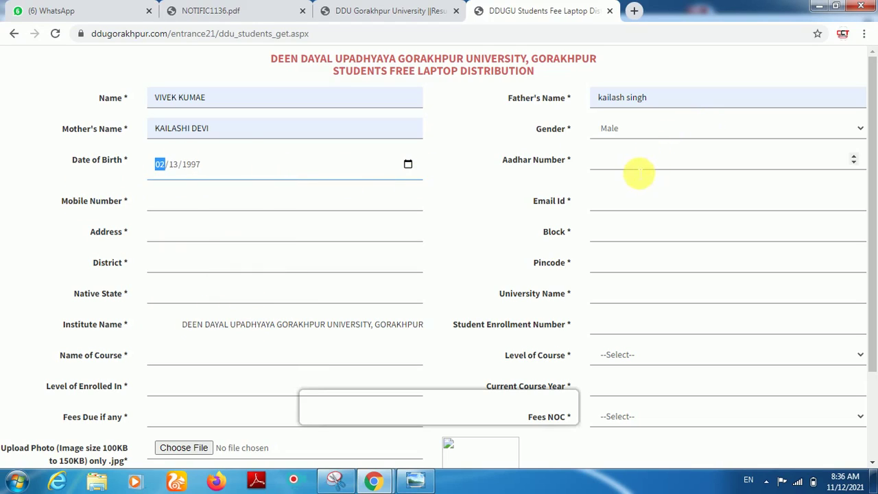
left_click(637, 169)
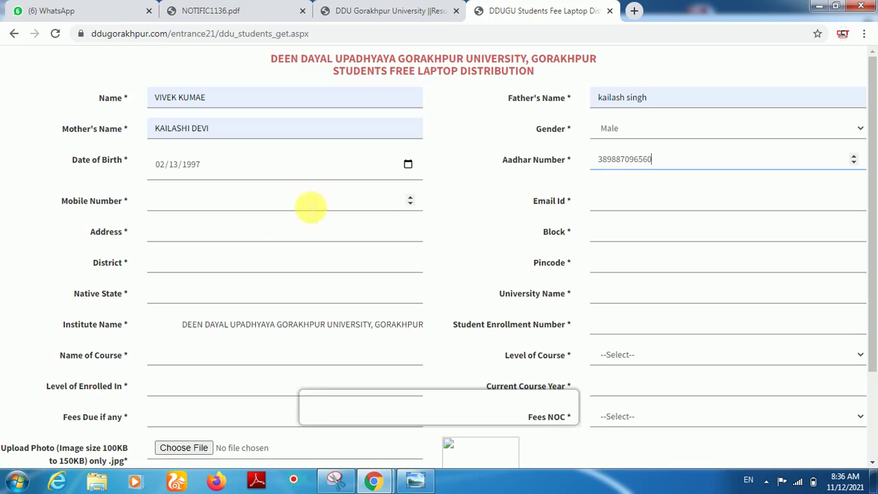
Step: Enter the student's Aadhaar and mobile numbers and autofill the e-mail address
left_click(236, 203)
type("995")
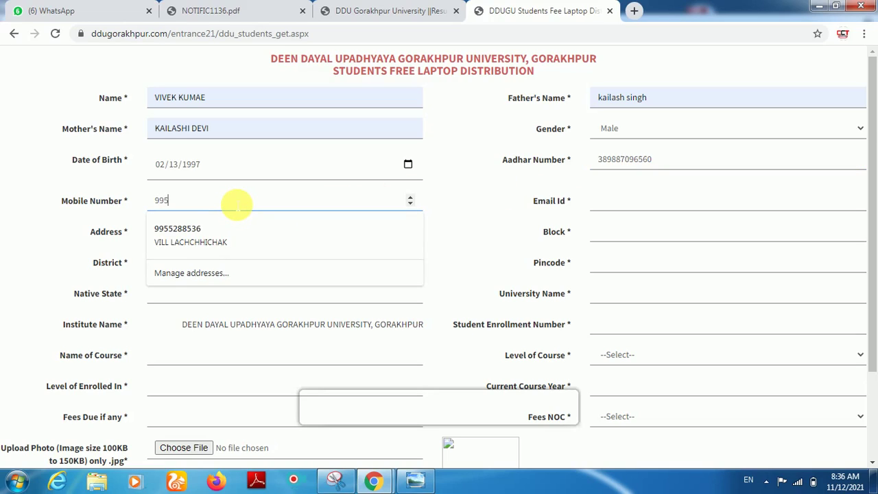
type("288569")
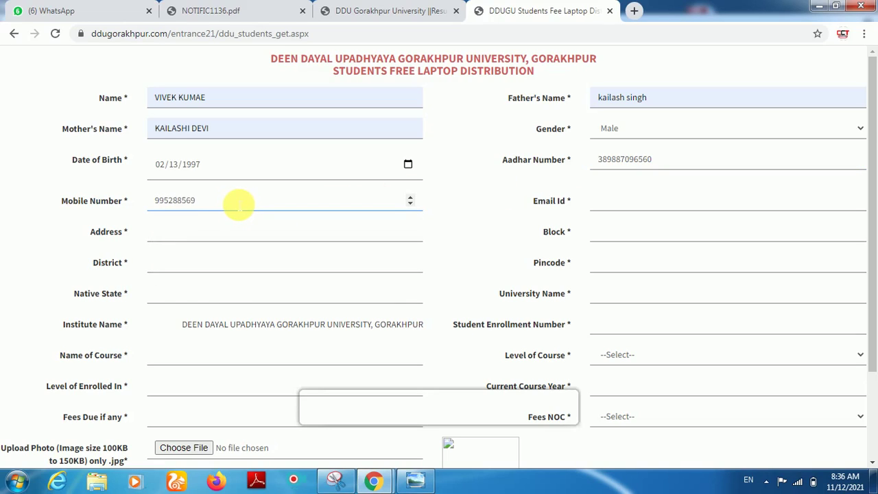
left_click(651, 200)
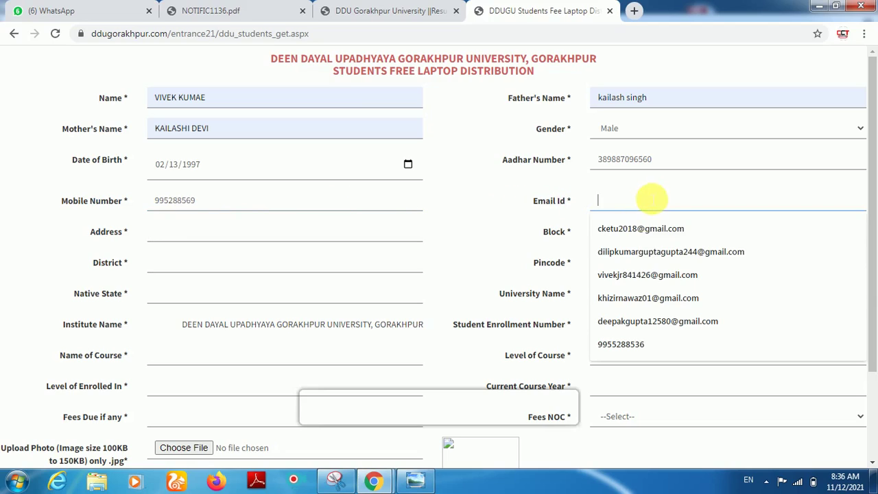
left_click(633, 306)
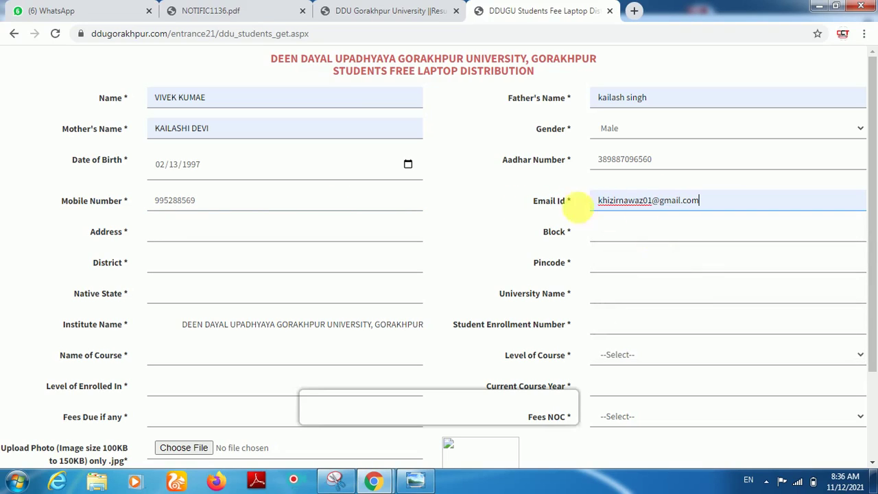
Step: Fill the address, block BHORE, district and university name ddu gorakhpur
left_click(190, 236)
left_click(184, 261)
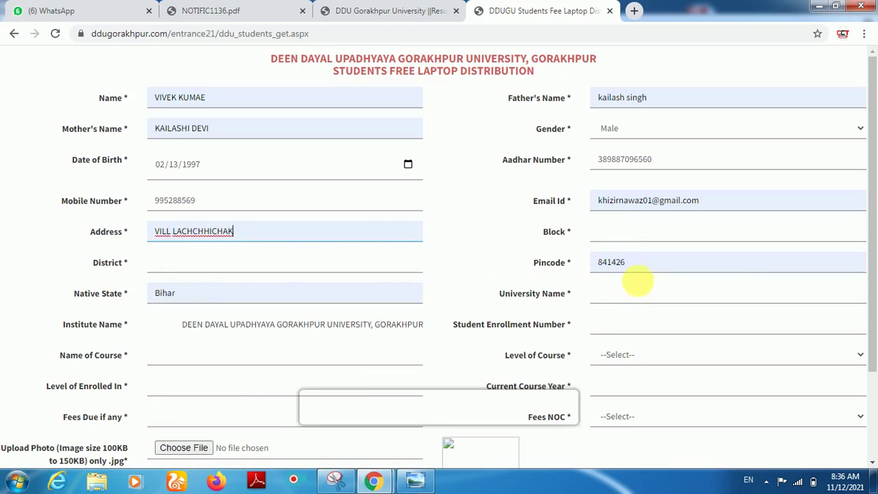
left_click(621, 237)
type("BHORE")
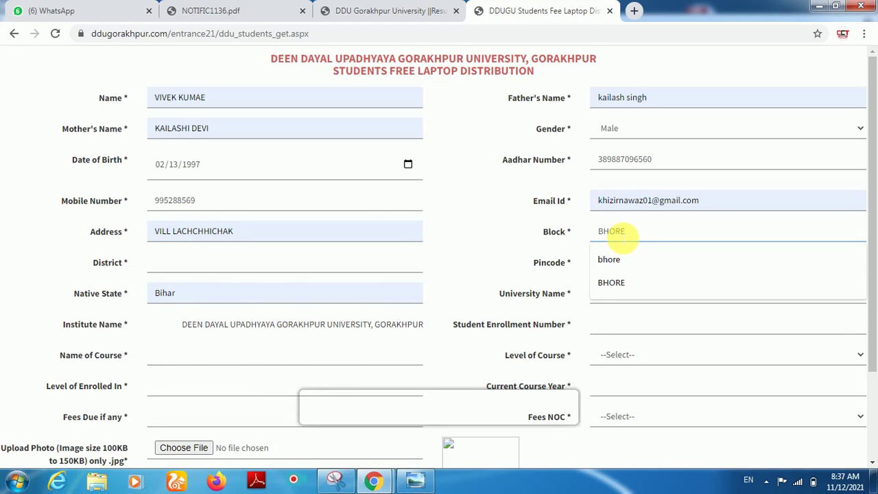
key("Return")
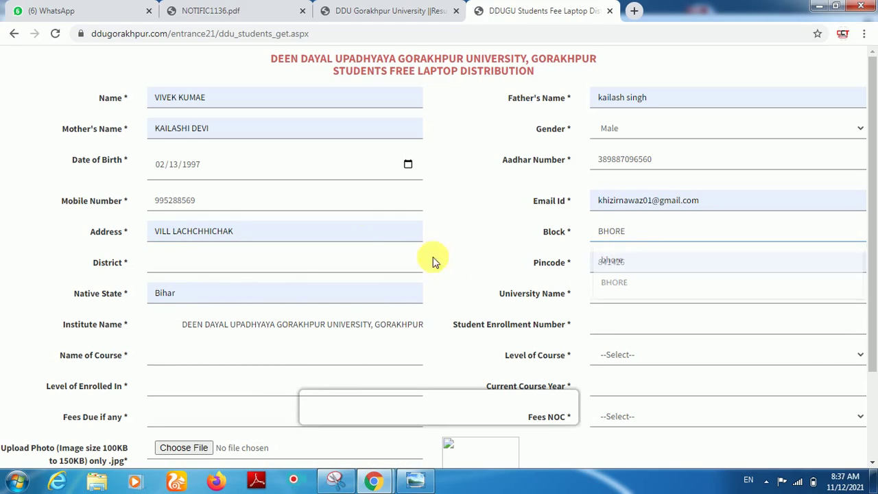
left_click(286, 257)
left_click(233, 291)
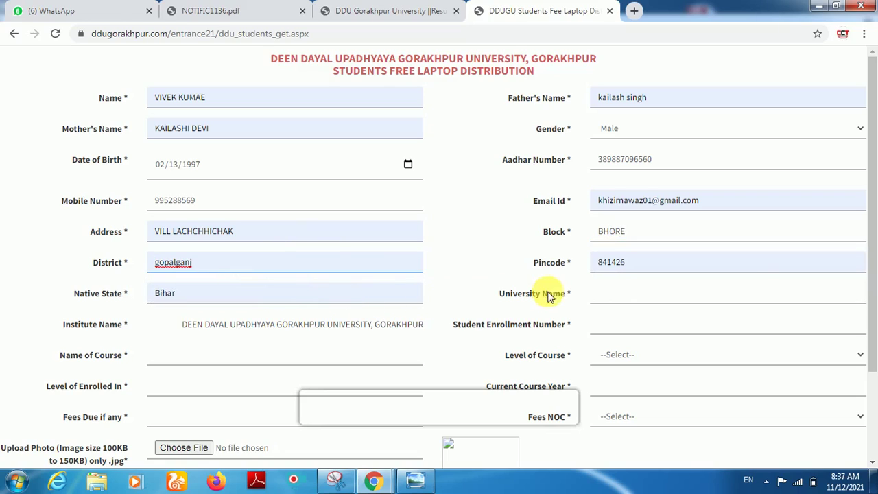
left_click(600, 296)
left_click(621, 323)
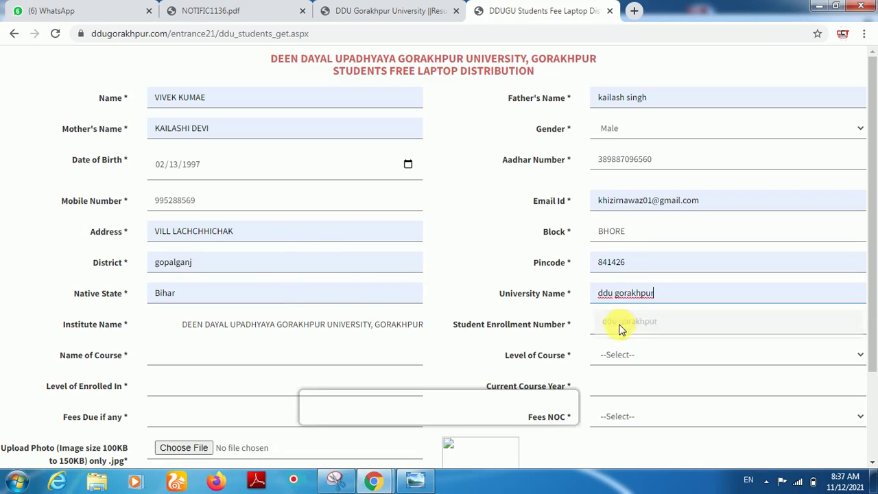
scroll(465, 330, "down", 1)
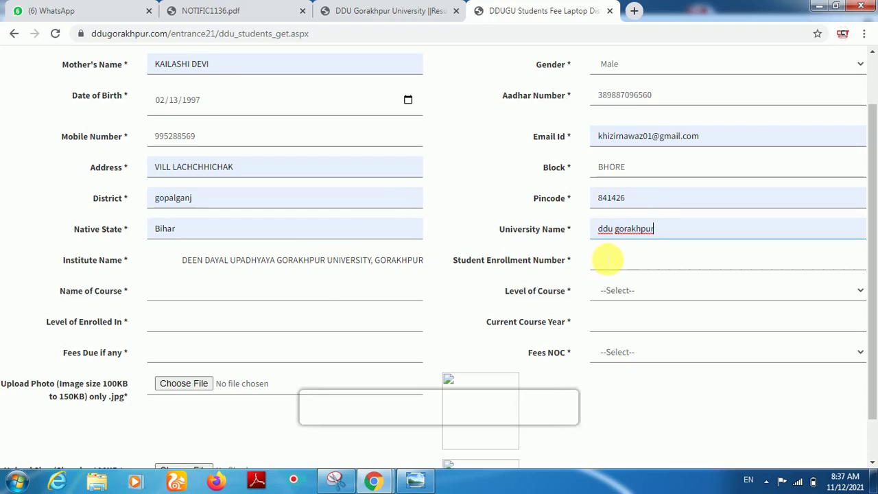
left_click(609, 260)
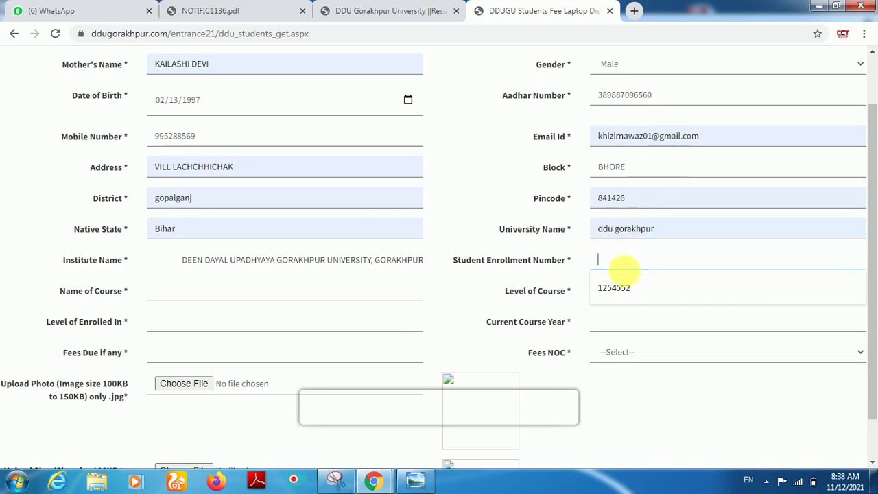
Step: Fill in the enrollment number, course name b.ed and course level Graduate
left_click(613, 287)
left_click(173, 294)
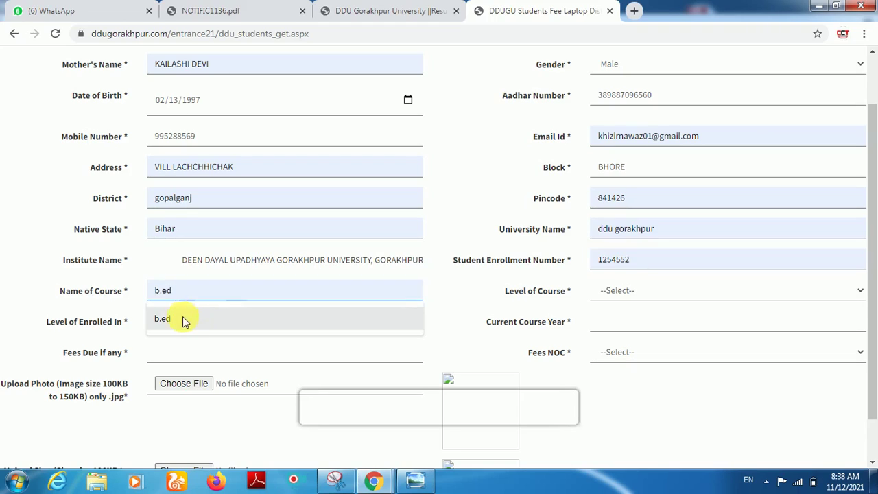
left_click(182, 321)
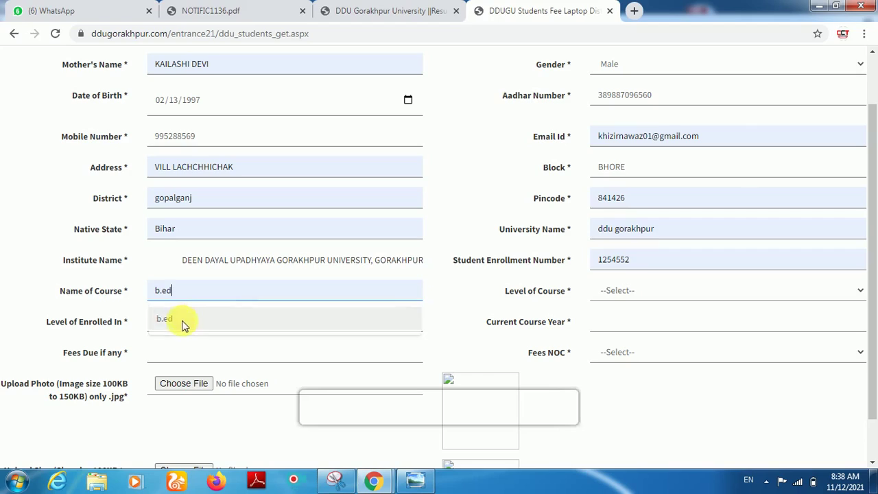
left_click(608, 291)
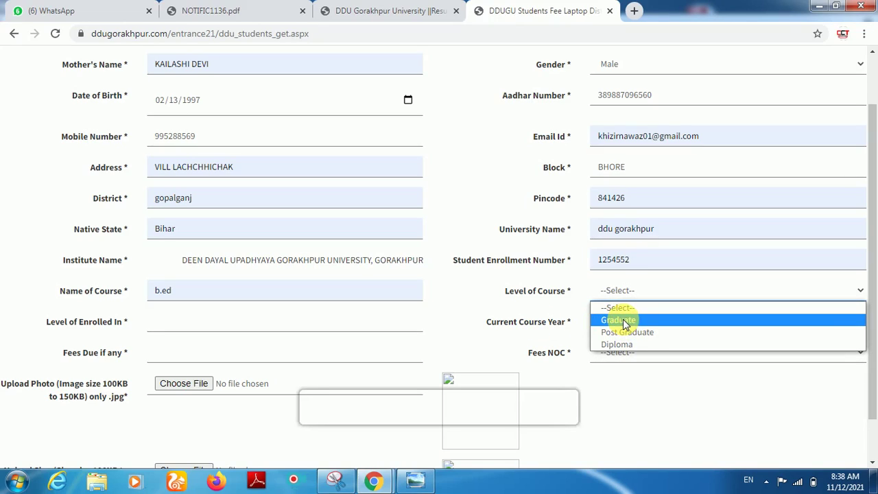
left_click(625, 322)
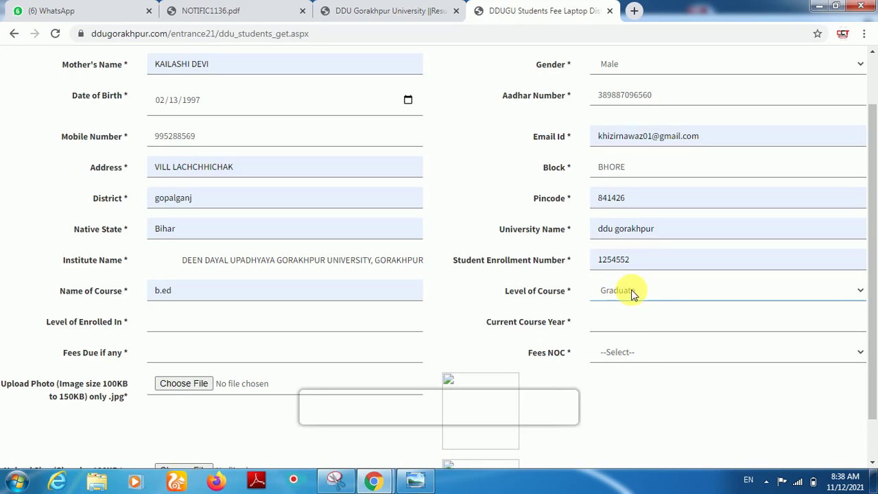
left_click(633, 292)
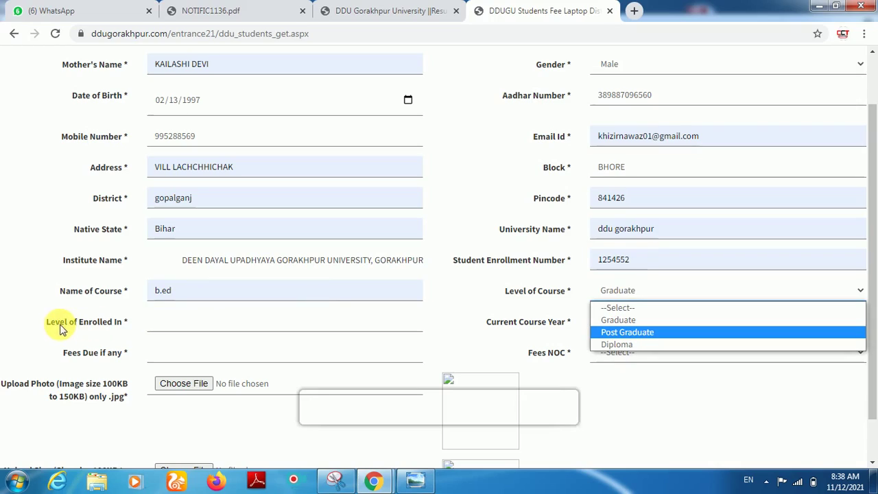
left_click(168, 328)
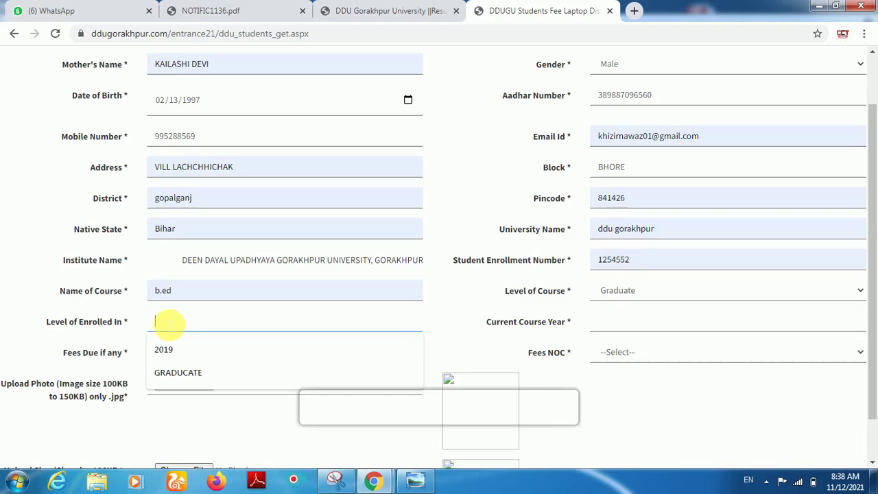
Step: Set Level of Enrolled In to GRADUCATE, Current Course Year to 2021 and Fees NOC to YES
left_click(187, 371)
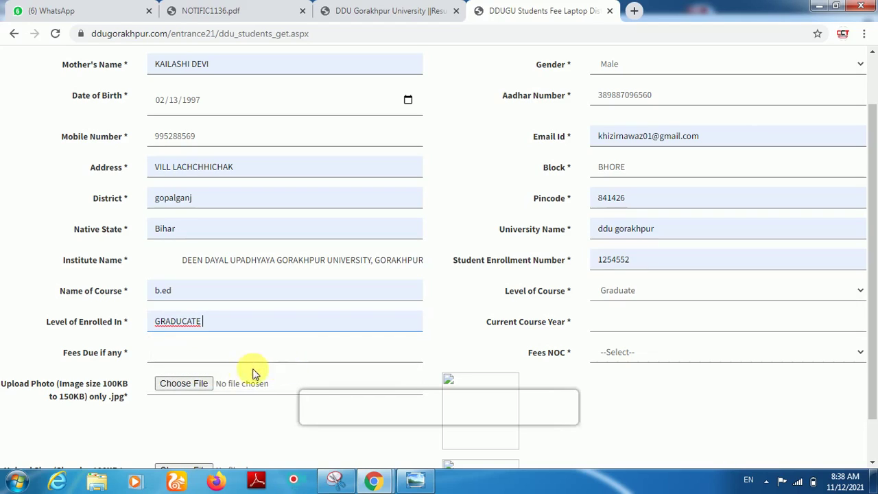
left_click(611, 324)
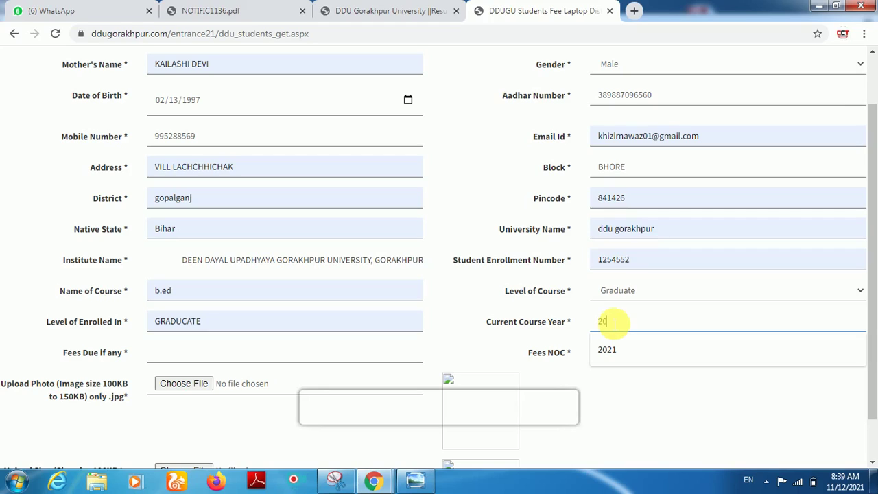
type("21")
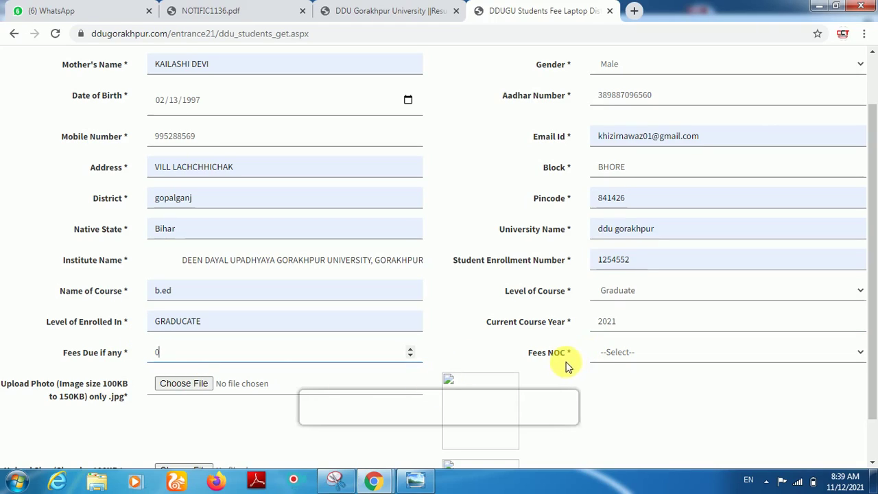
left_click(608, 354)
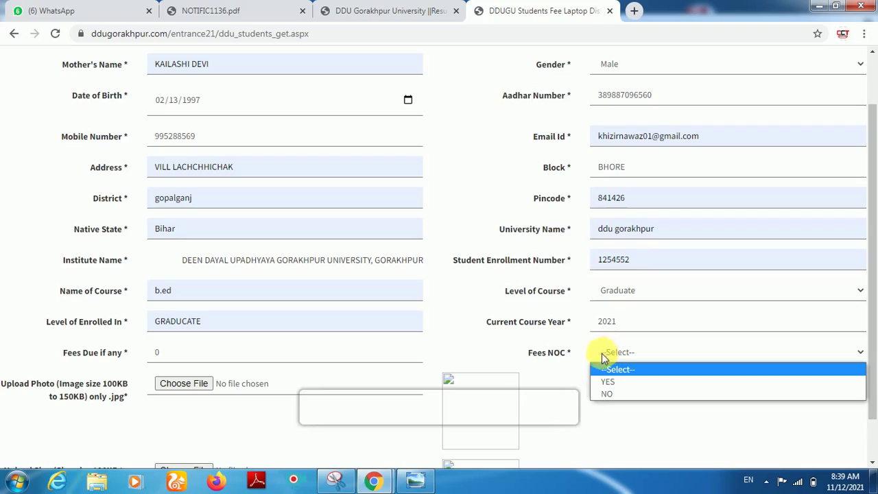
left_click(607, 382)
scroll(425, 362, "down", 1)
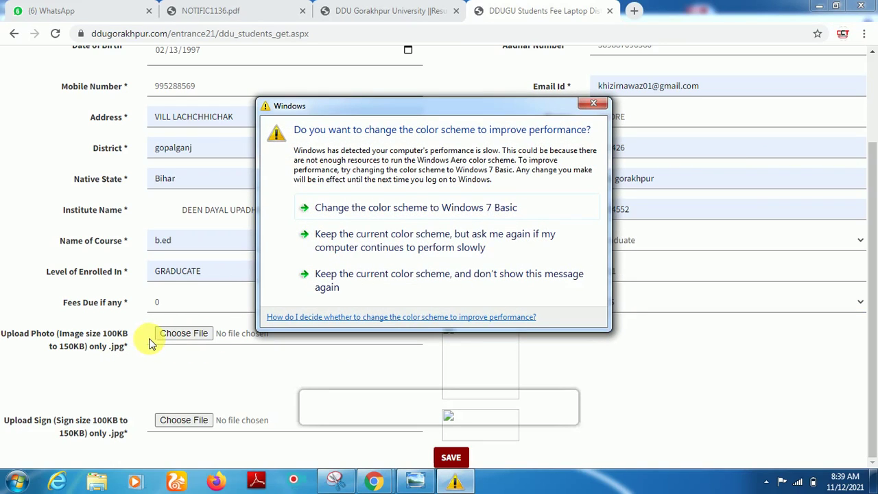
Step: Dismiss the Windows prompt and attach the photo IMG-20201213-WA0038 from Downloads
left_click(594, 106)
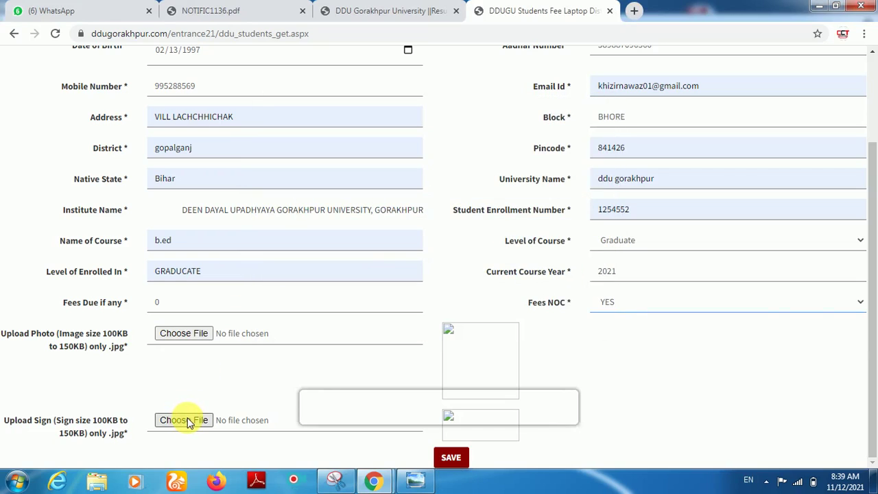
left_click(192, 341)
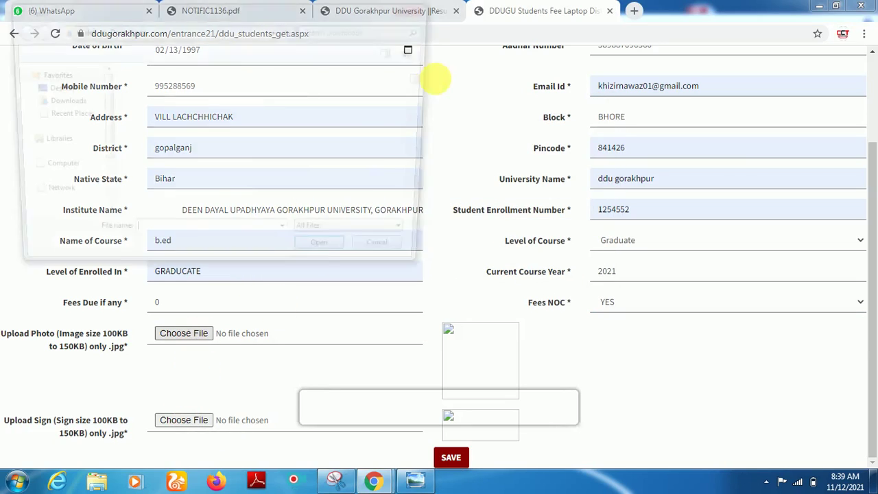
left_click_drag(424, 68, 431, 129)
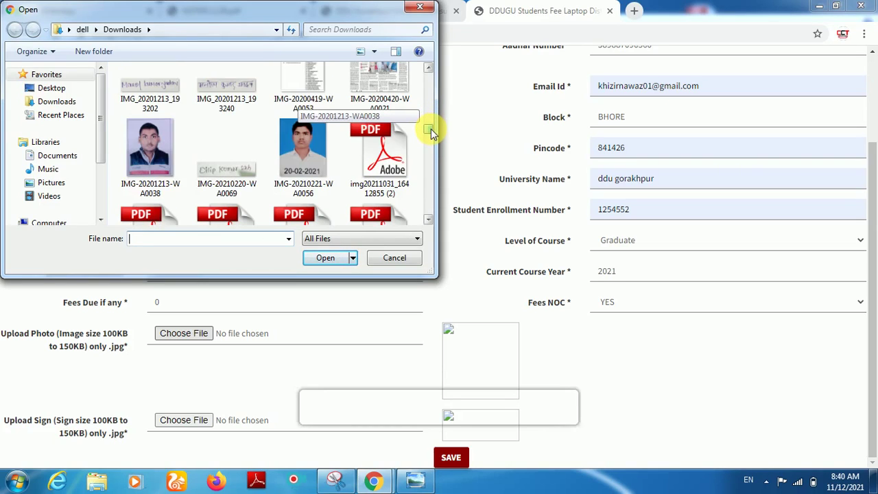
left_click(150, 155)
left_click(330, 258)
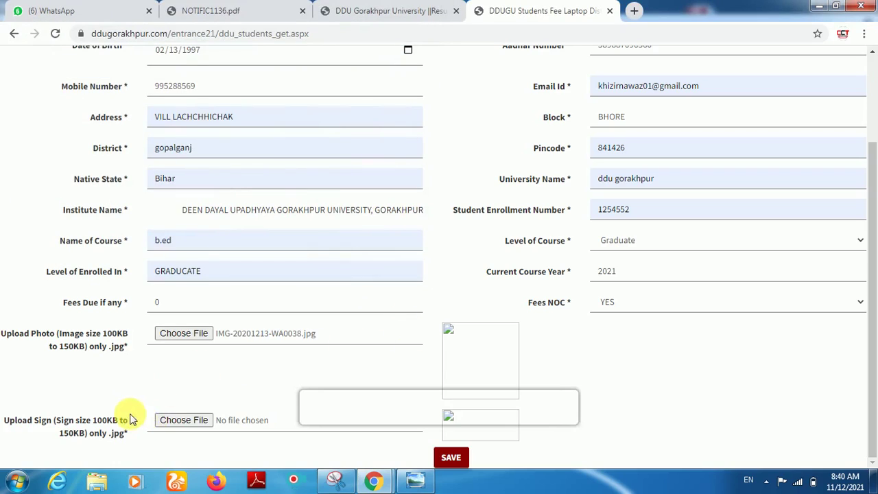
Step: Attach the signature image IMG_20200317_202807 and submit the application with SAVE
right_click(176, 418)
left_click(171, 419)
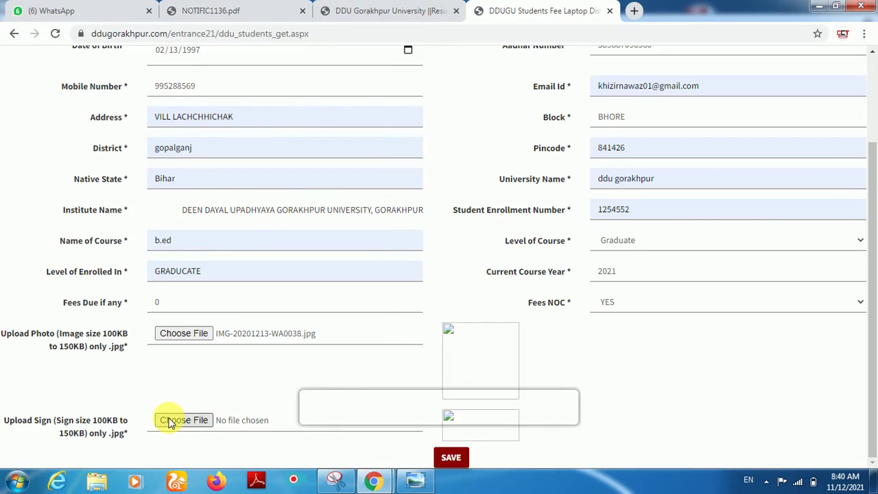
left_click(171, 420)
left_click_drag(429, 78, 431, 127)
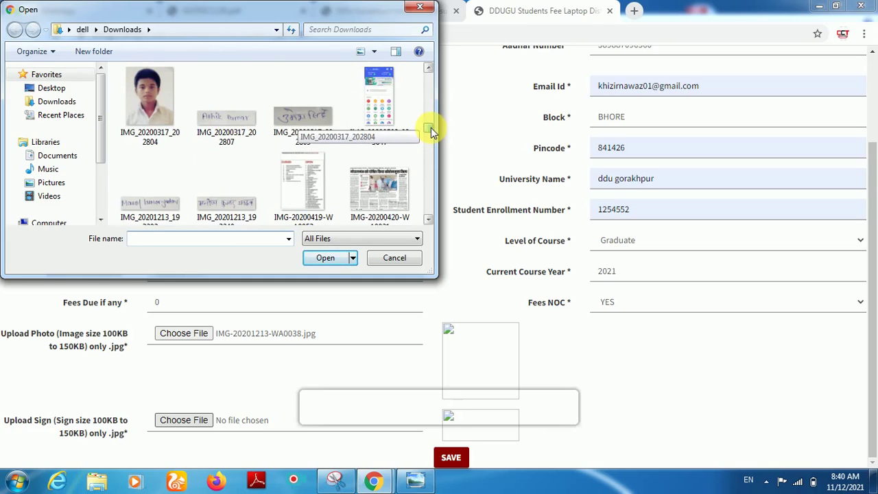
left_click(226, 134)
left_click(320, 258)
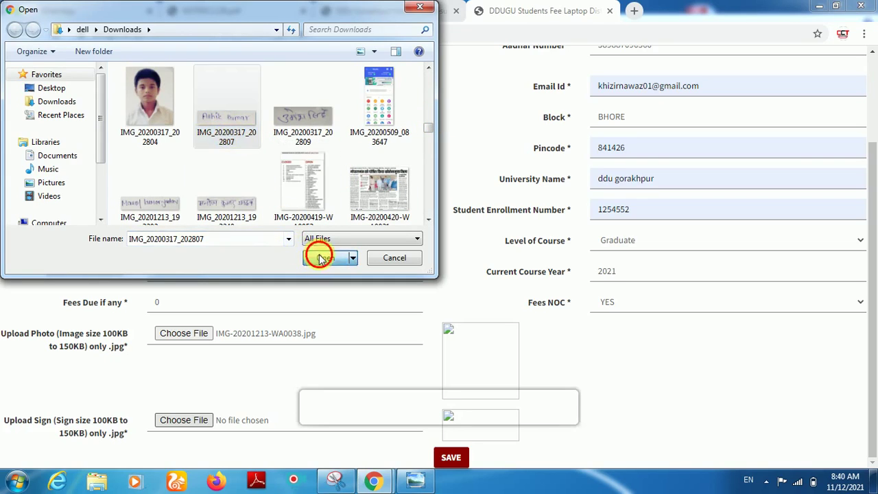
left_click(451, 457)
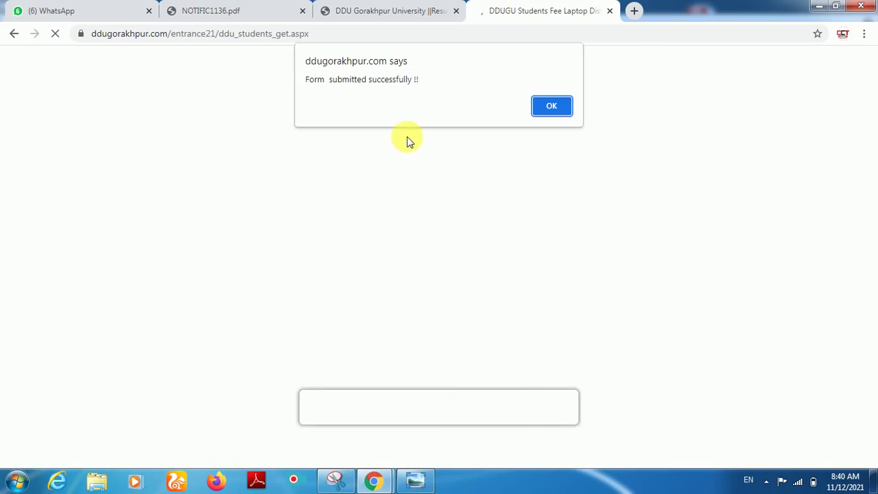
Step: Acknowledge the submission alert, bring up and close the application's print dialog, then switch to NOTIFIC1136.pdf
left_click(553, 106)
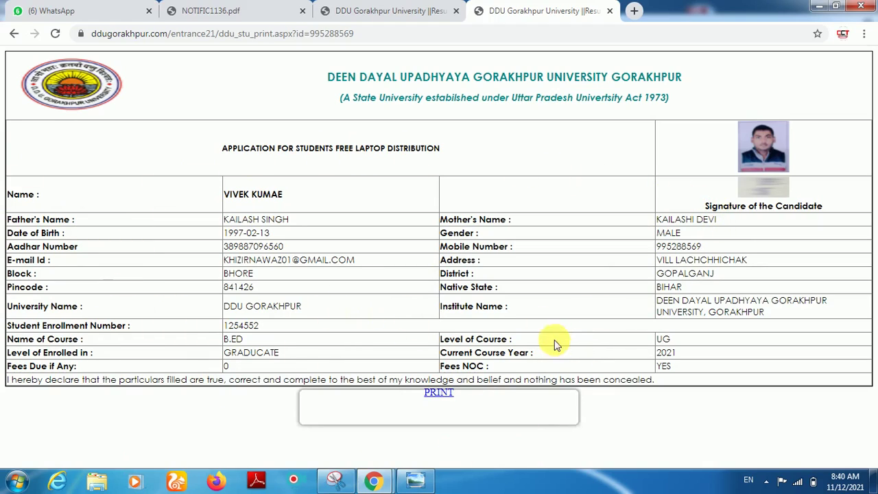
left_click(439, 394)
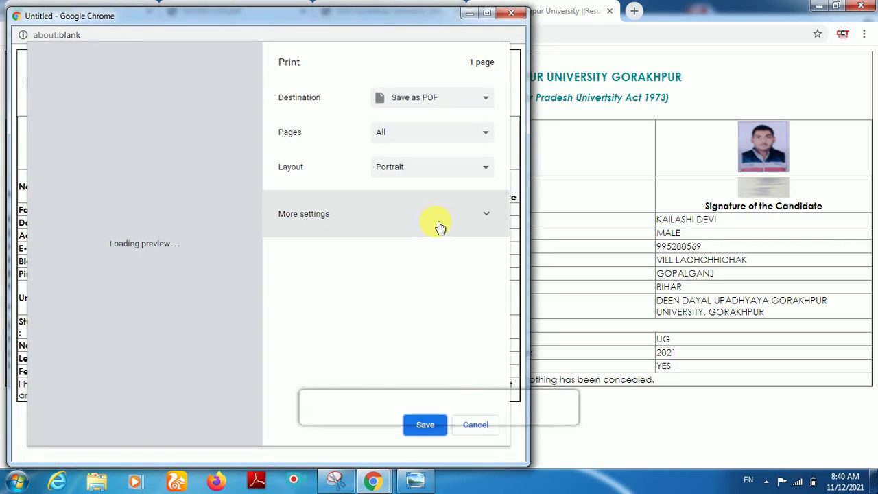
left_click(510, 14)
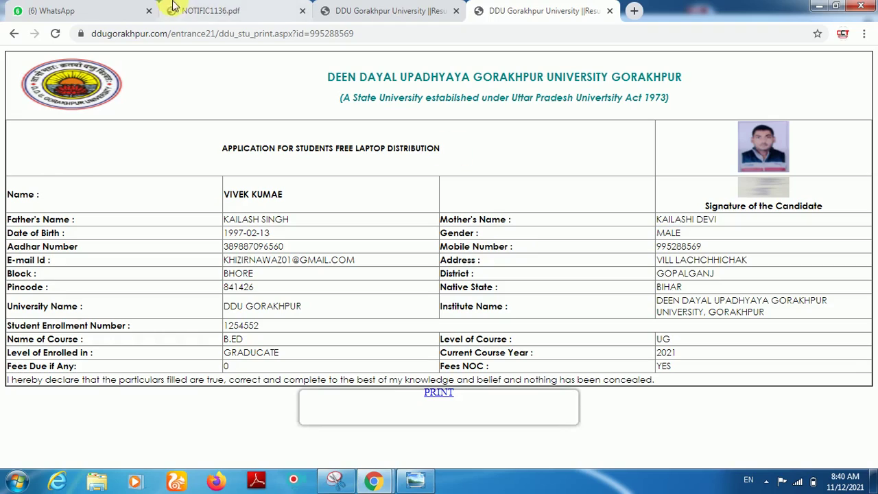
left_click(227, 10)
Step: Scroll through the notification's form rows and attachment list, then return to the printable application tab
scroll(309, 278, "down", 14)
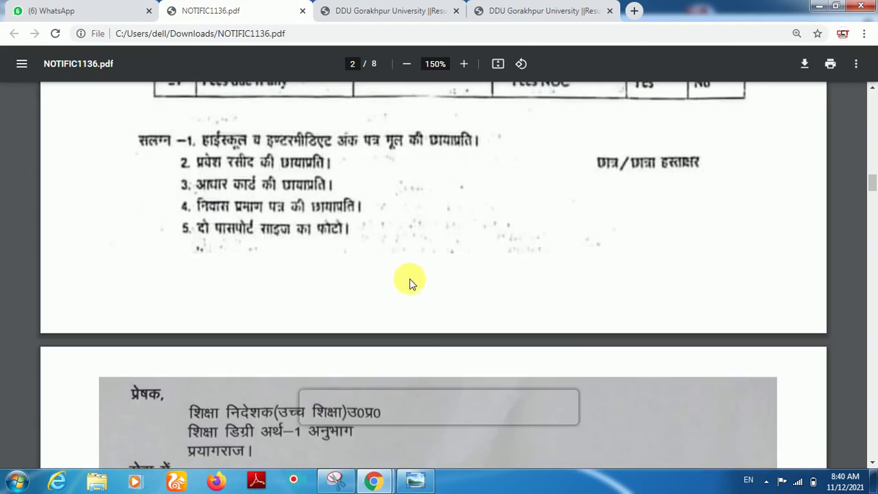
scroll(383, 277, "up", 5)
scroll(337, 234, "up", 10)
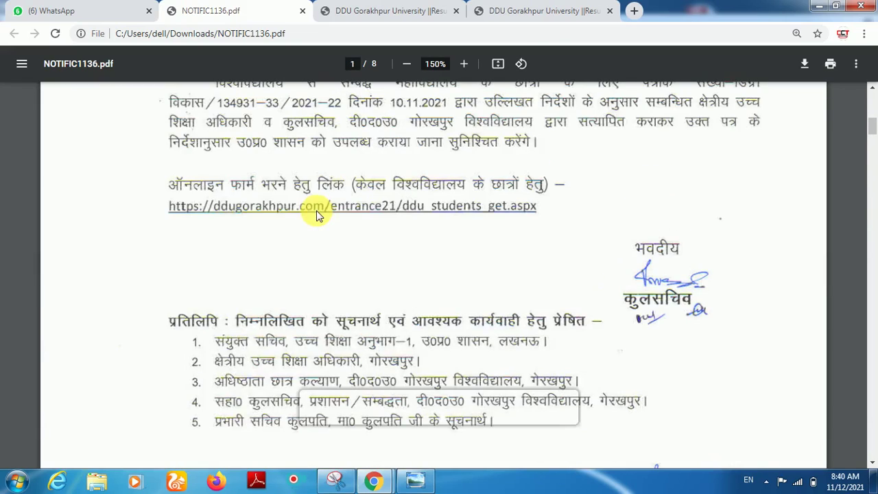
scroll(506, 216, "down", 7)
scroll(461, 297, "down", 10)
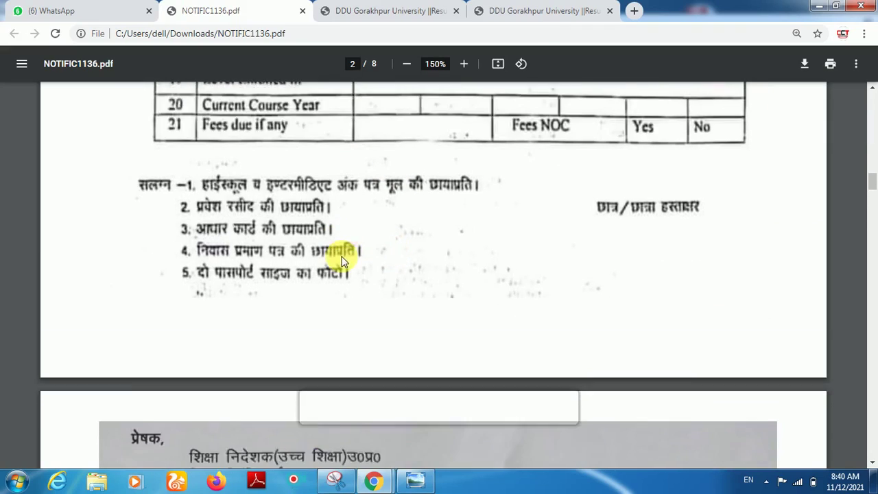
scroll(260, 186, "up", 3)
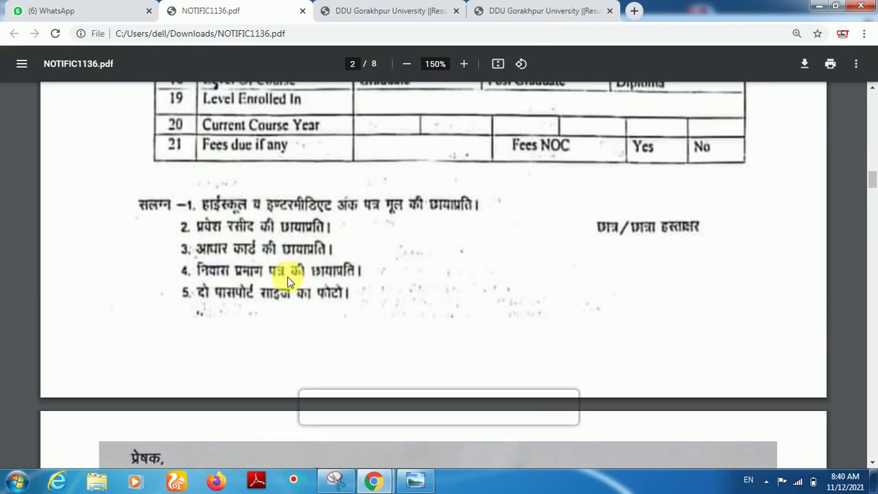
left_click(553, 9)
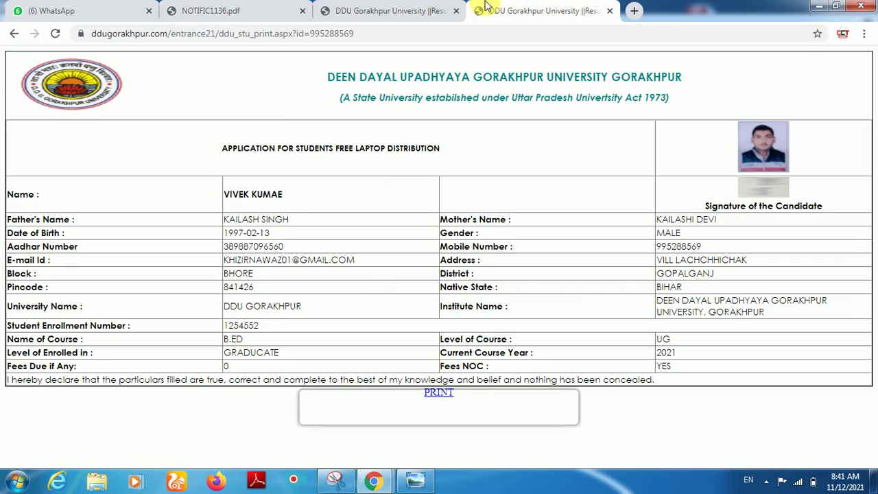